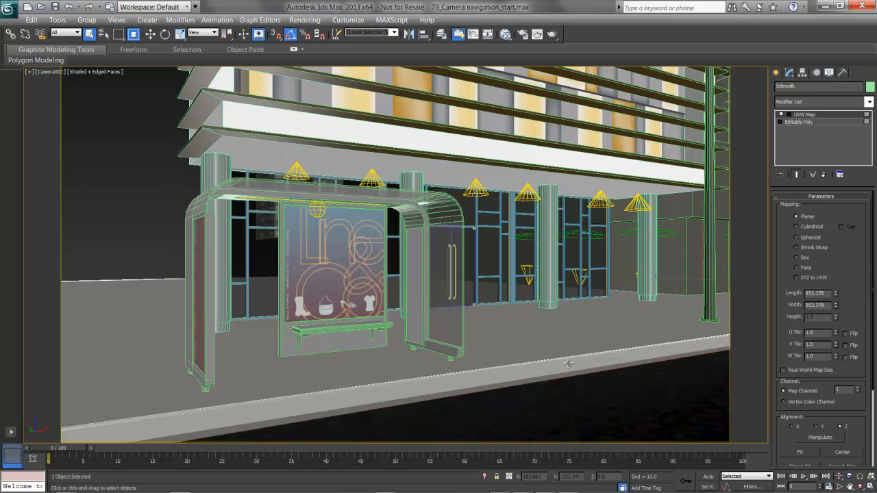
key(c)
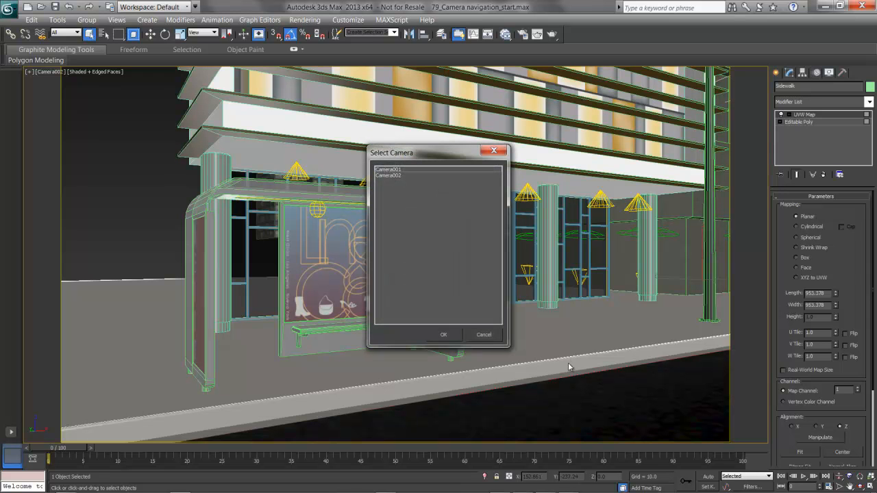
click(484, 336)
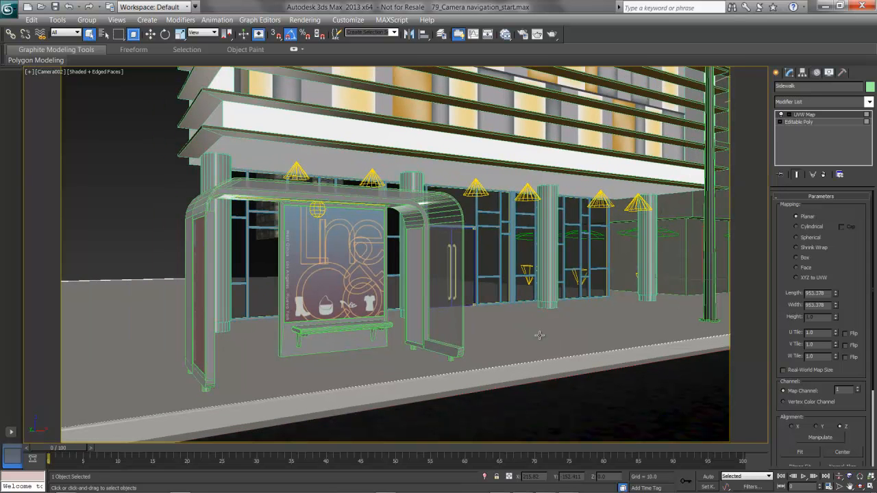
click(41, 73)
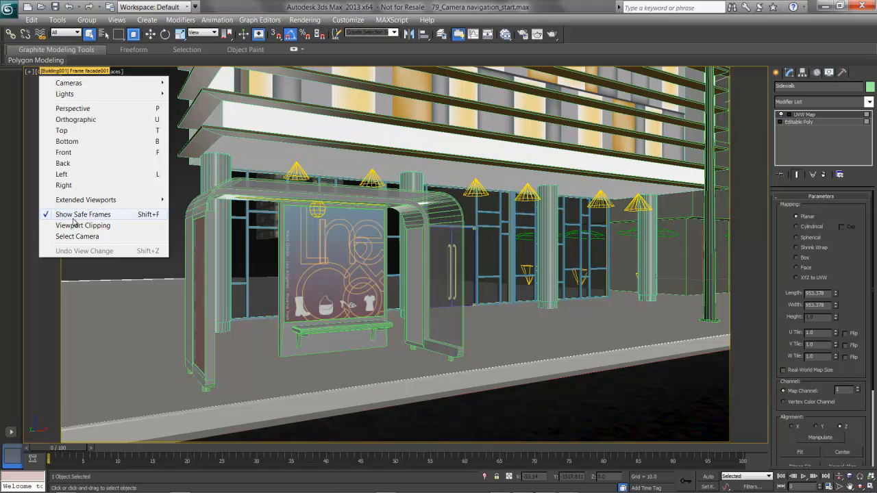
click(655, 55)
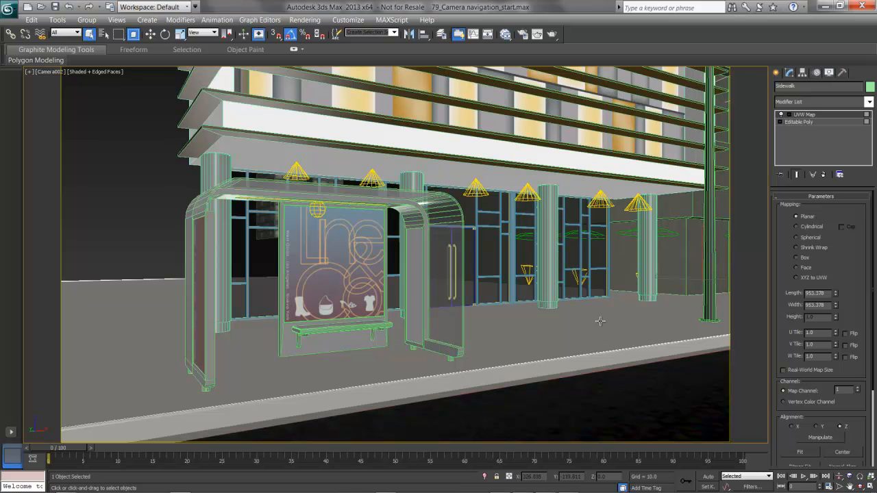
Truck and dolly the Camera002 view to reframe the bus shelter and the building facade behind it.
middle_drag(574, 294, 562, 270)
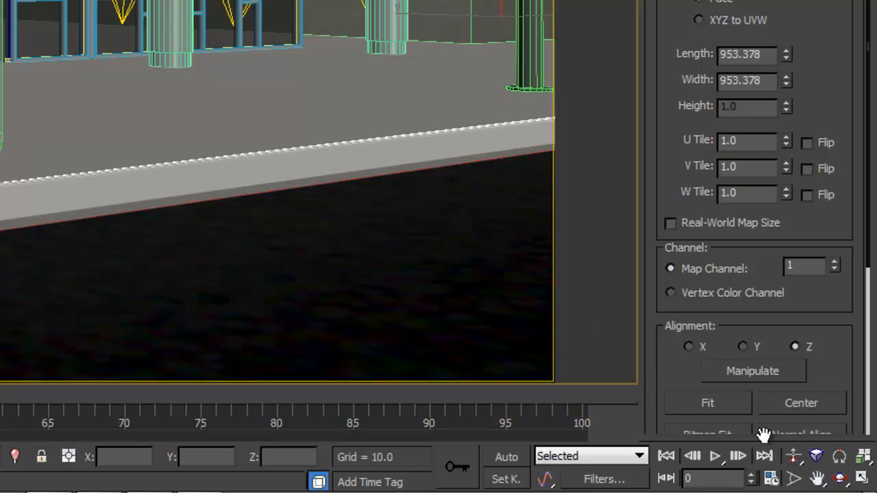
click(795, 460)
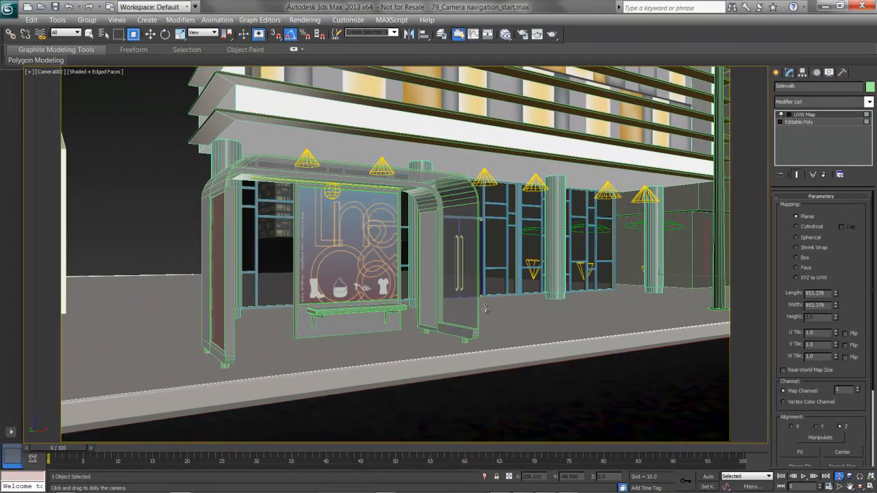
mouse_move(485, 309)
mouse_down()
mouse_move(493, 318)
mouse_move(489, 308)
mouse_up()
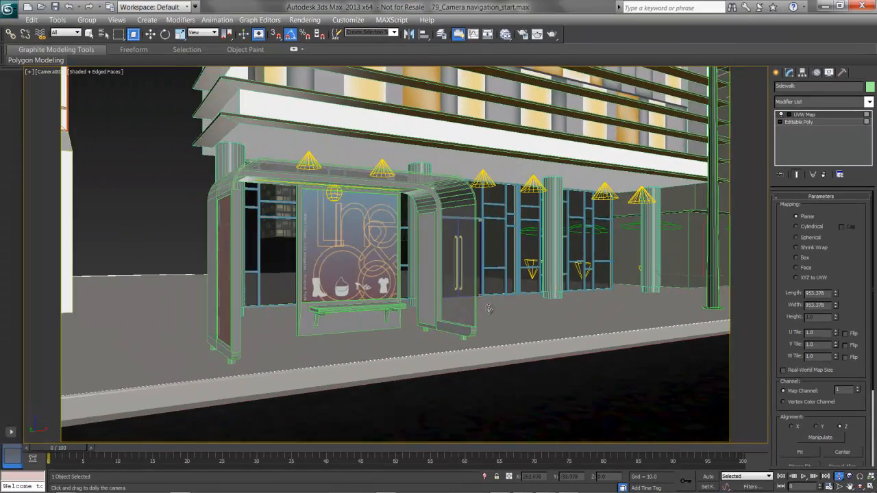
right_click(527, 322)
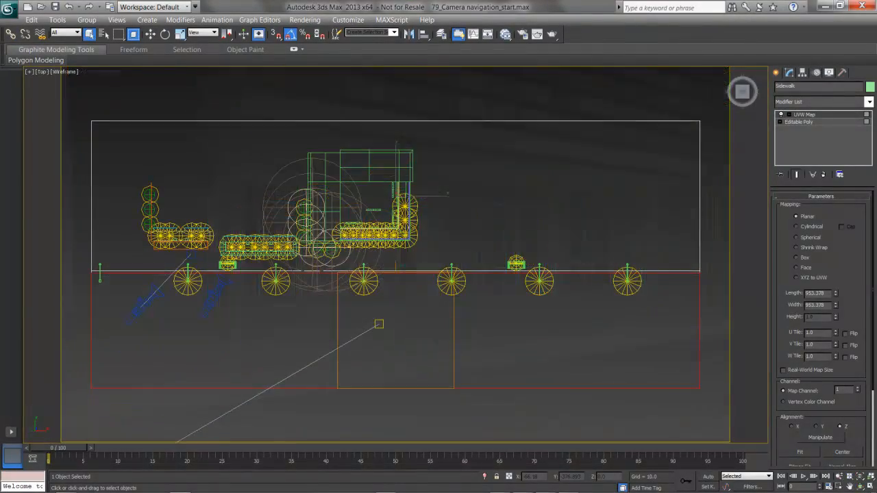
Select Camera002 for moving in an orthographic overview of the scene and set its reference coordinate system to Local.
alt+middle_drag(297, 335, 326, 334)
scroll(325, 335, up, 3)
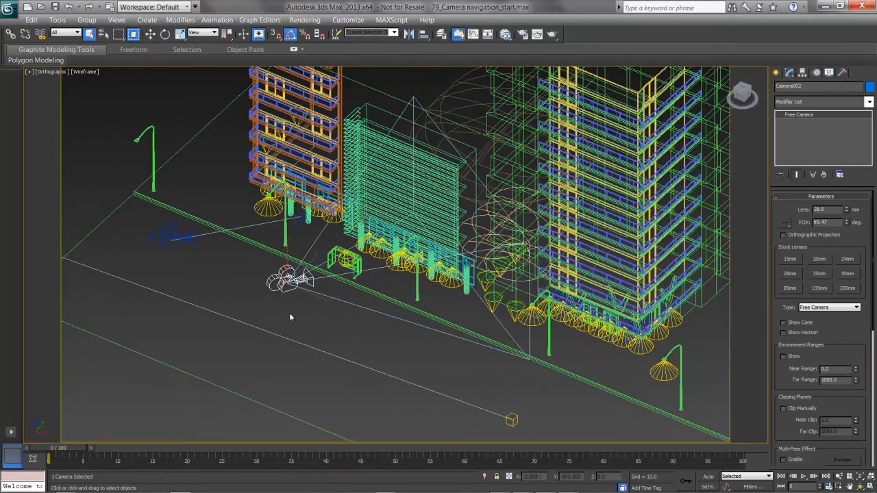
key(w)
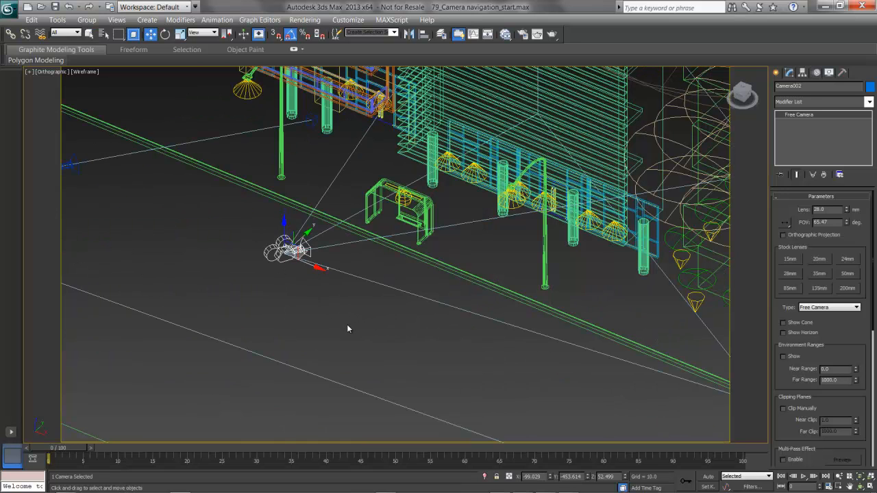
click(211, 34)
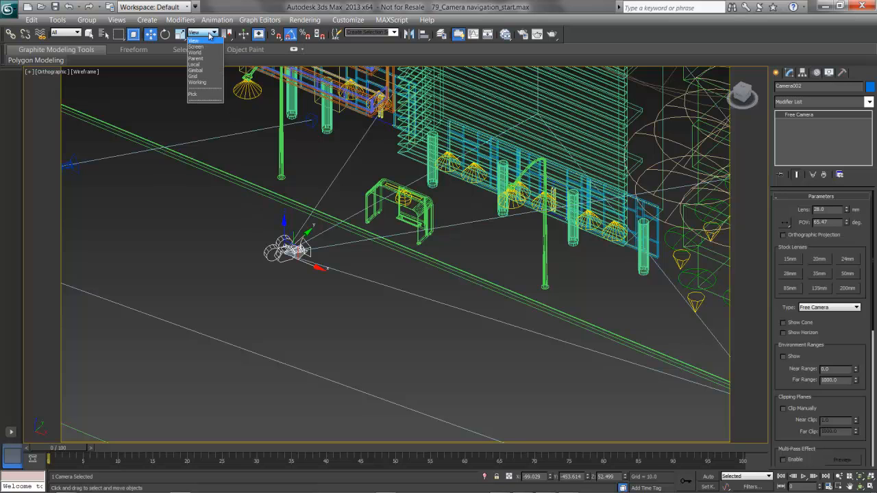
click(205, 64)
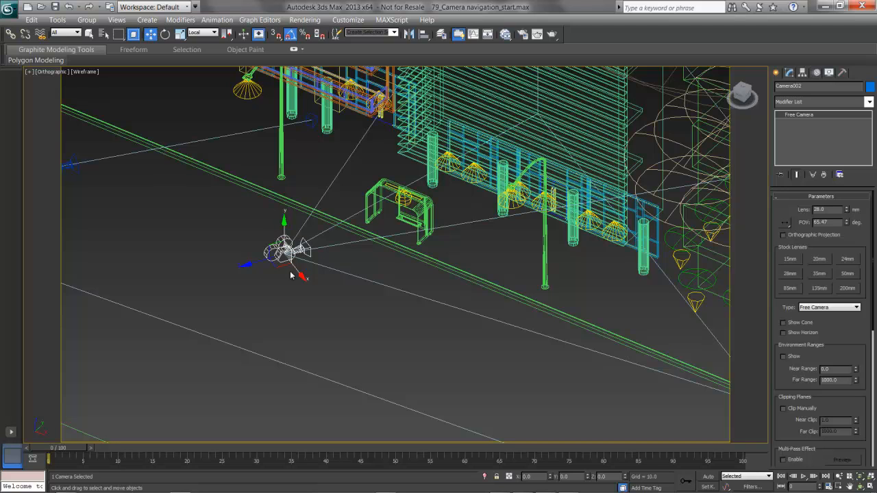
alt+middle_drag(314, 289, 306, 288)
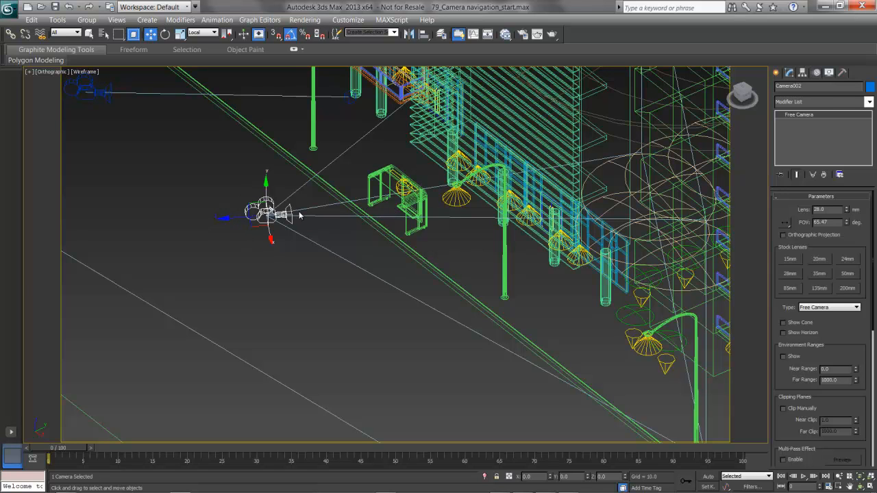
Return to the view through Camera002, restore shaded display and try dollying the camera.
key(c)
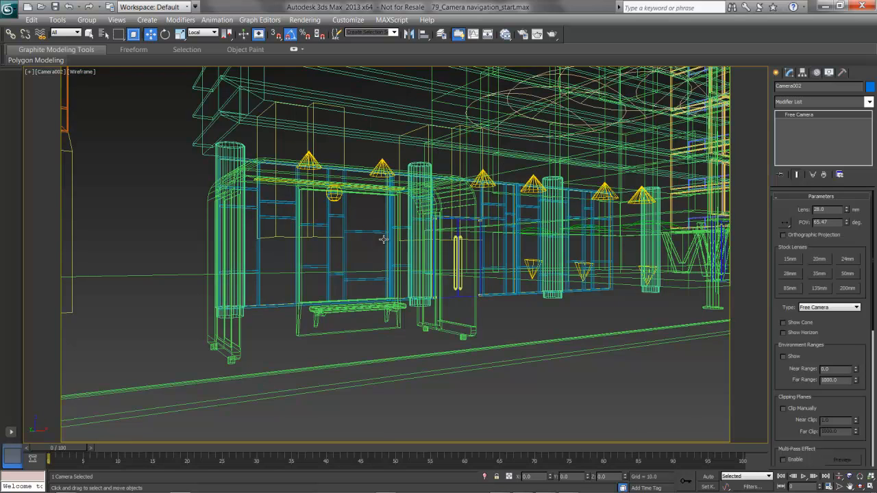
key(F3)
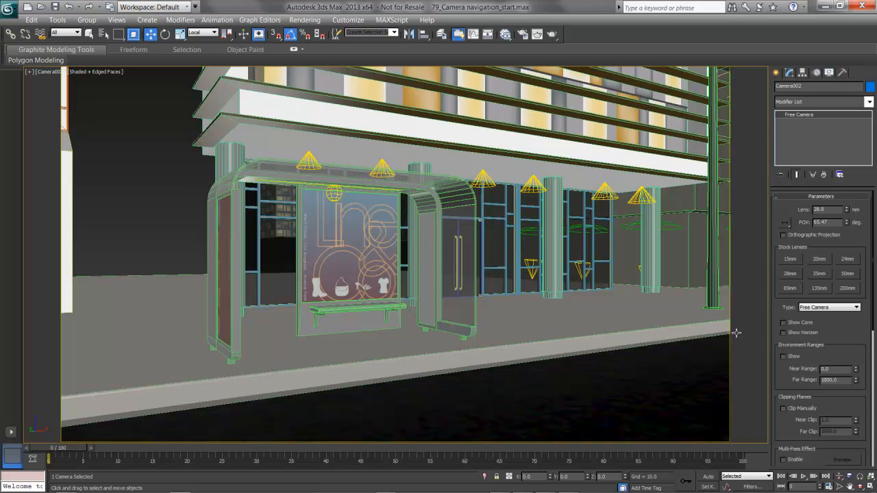
click(839, 476)
drag(513, 291, 512, 288)
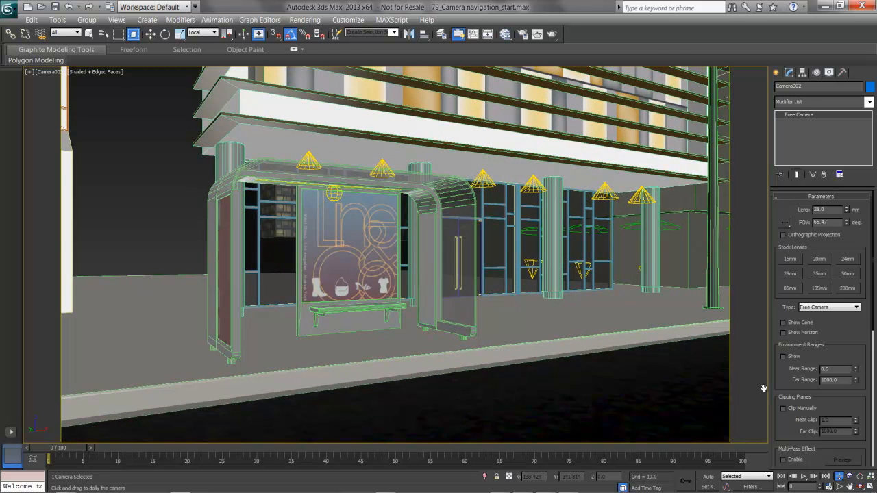
Adjust the perspective of Camera002 while keeping the bus shelter framed, reaching a lens of about 31.8 mm.
click(850, 477)
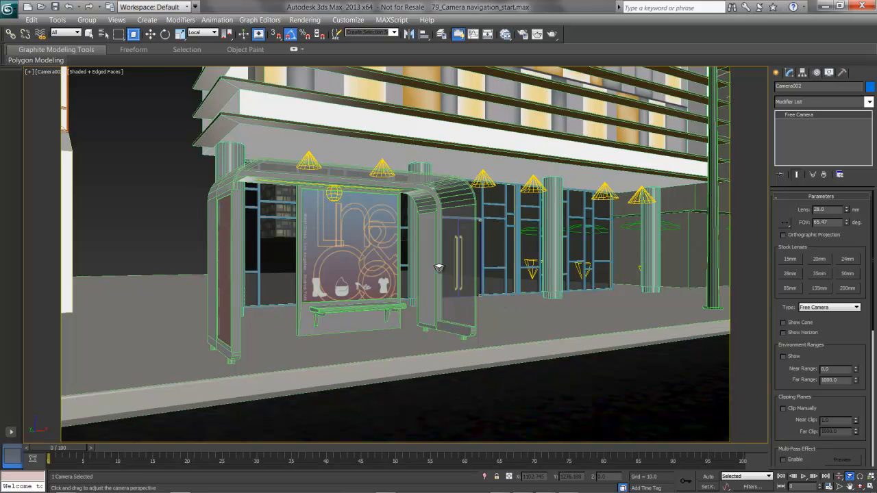
drag(440, 268, 482, 330)
drag(469, 194, 476, 277)
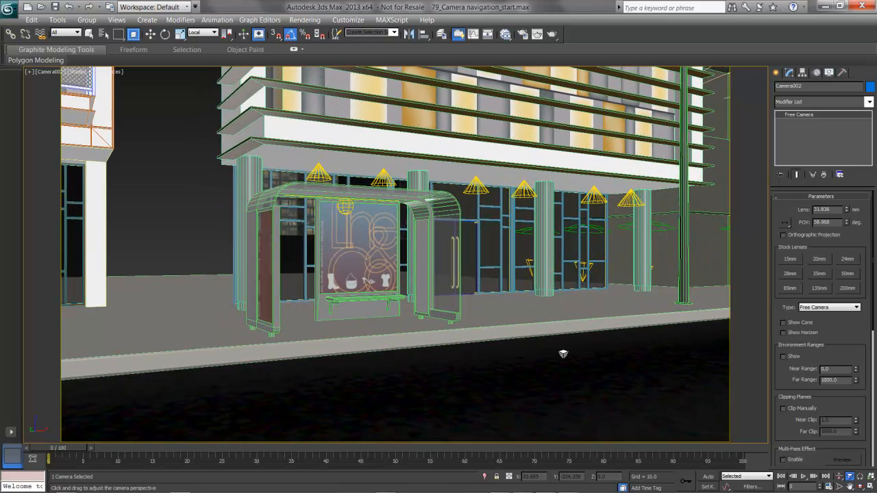
Roll Camera002 about 17 degrees so that the street scene is tilted.
click(861, 477)
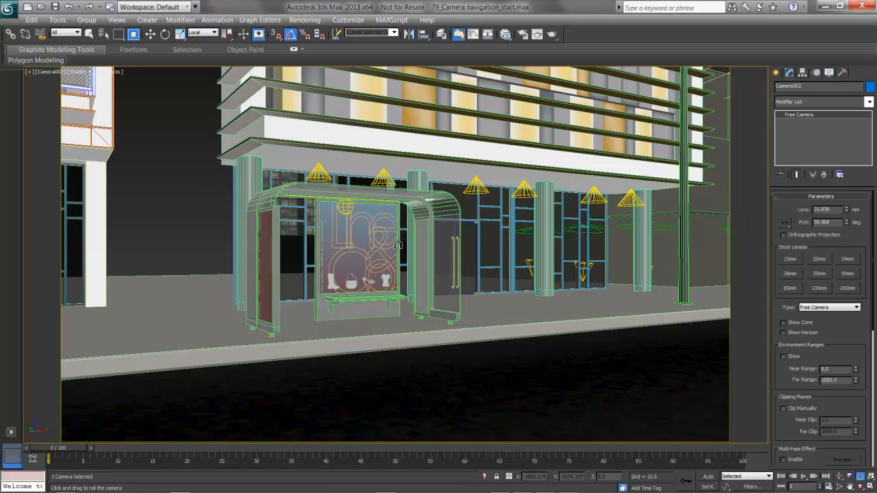
drag(397, 244, 406, 243)
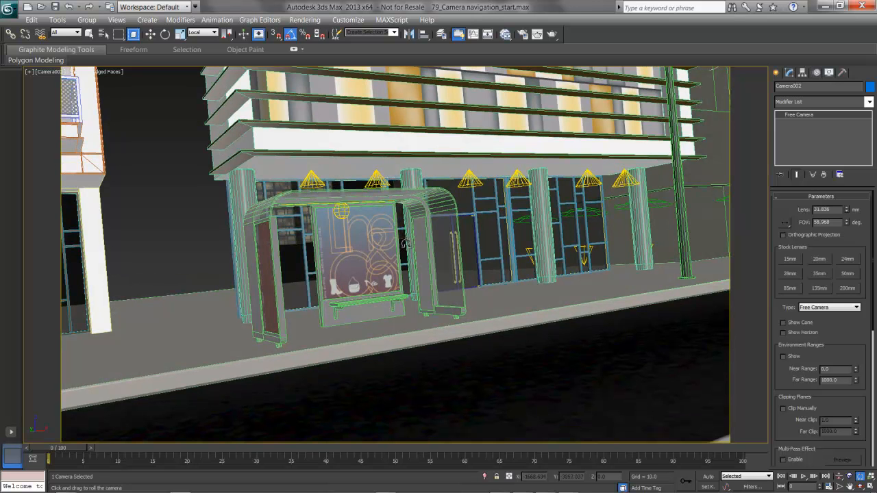
drag(402, 244, 398, 242)
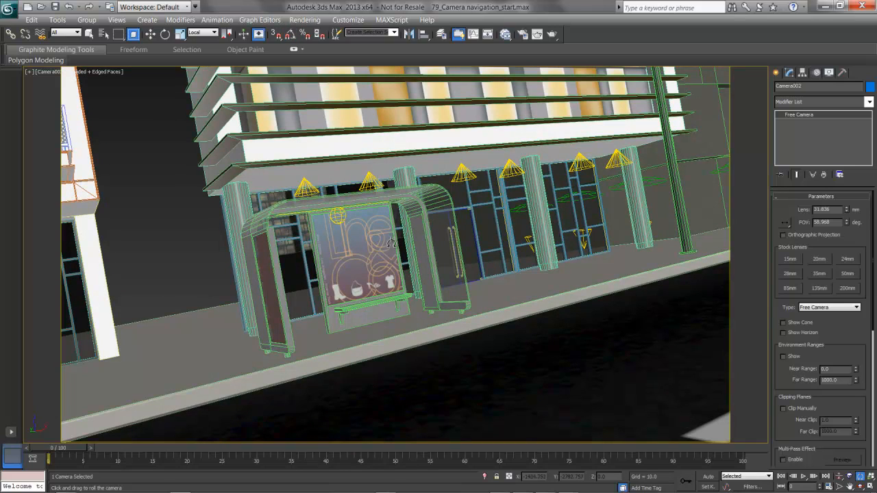
drag(412, 247, 403, 245)
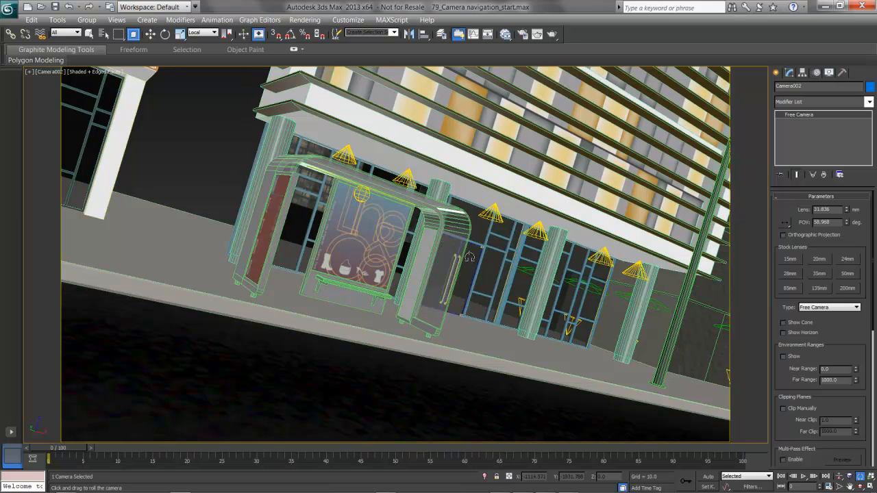
Reset the absolute world Y rotation of Camera002 to 0 with the Rotate Transform Type-In.
key(F12)
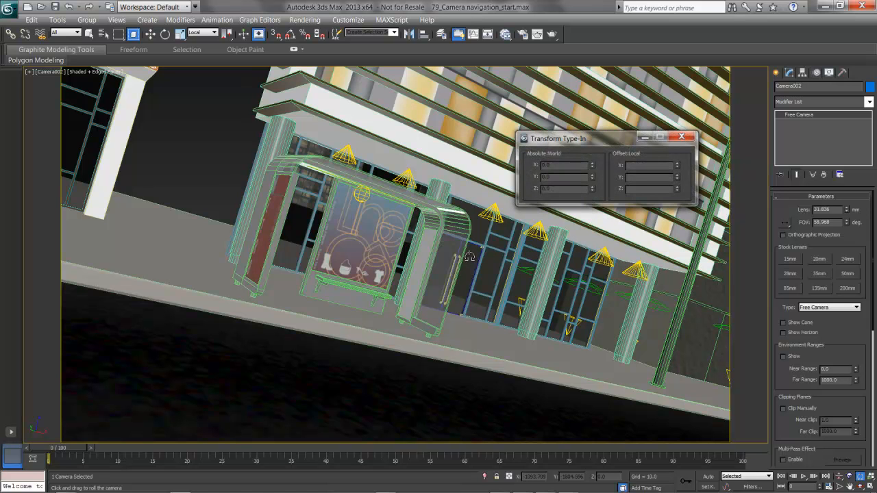
key(e)
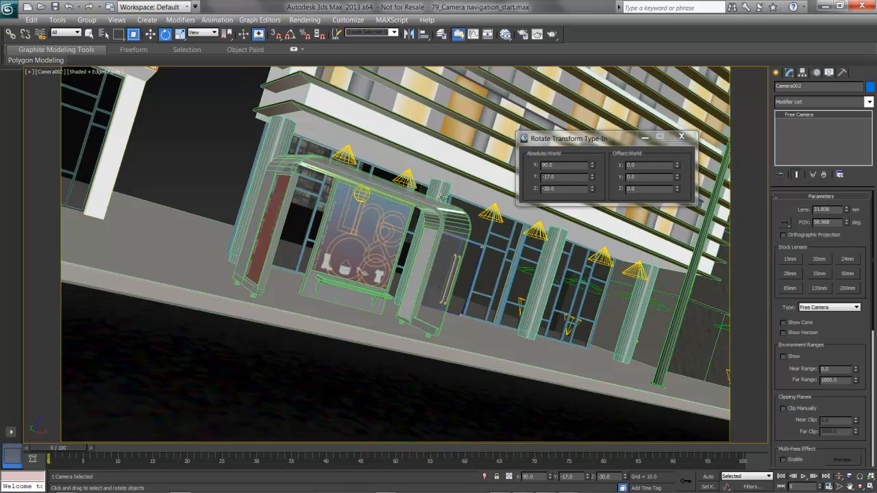
right_click(593, 177)
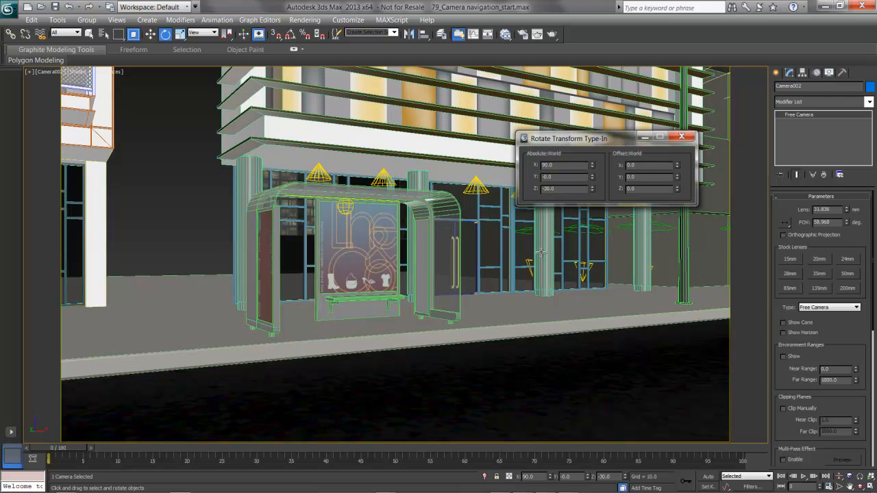
click(679, 136)
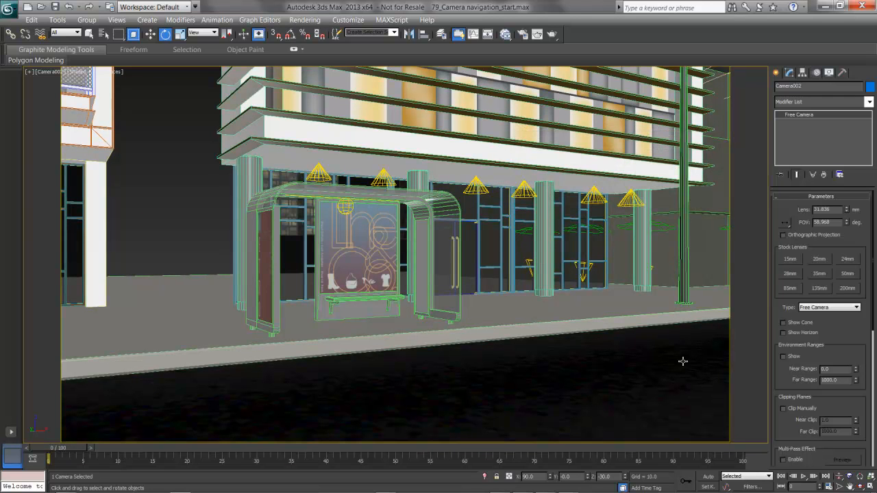
Widen the field of view of Camera002 to about 64.5 degrees and orbit the camera to see the bus shelter's METRO side panel.
click(841, 487)
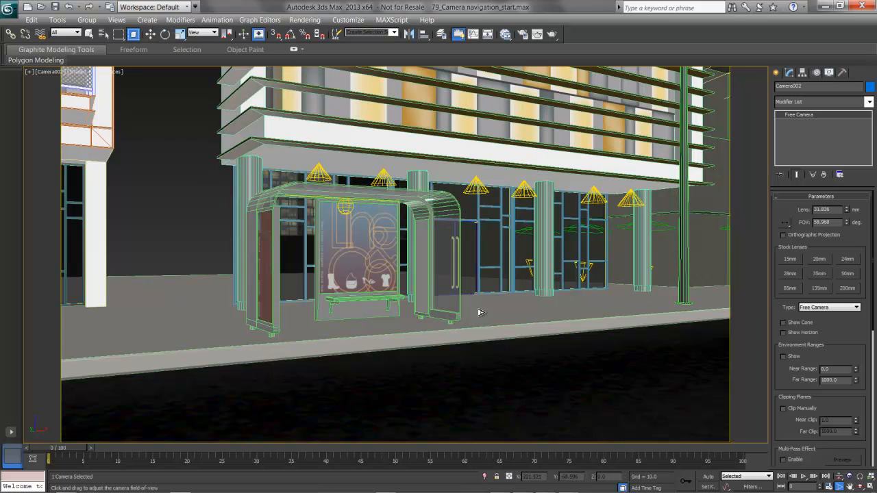
mouse_move(454, 290)
mouse_down()
mouse_move(463, 277)
mouse_move(462, 294)
mouse_up()
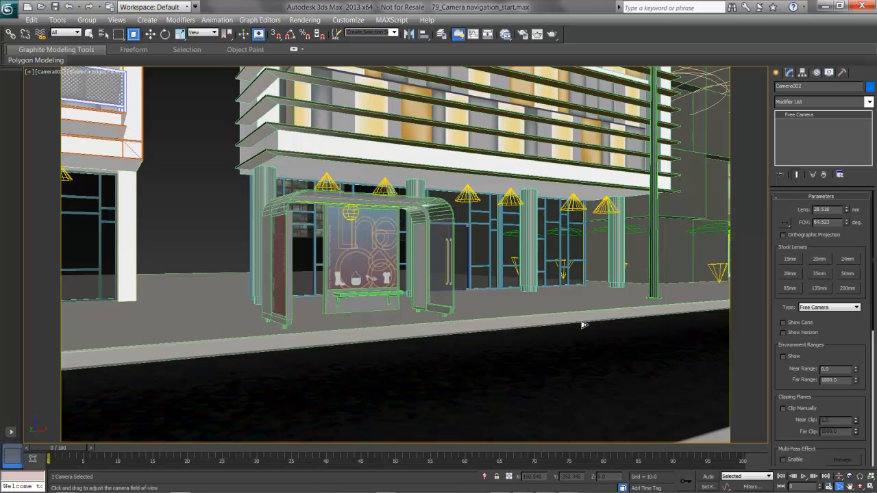
click(862, 486)
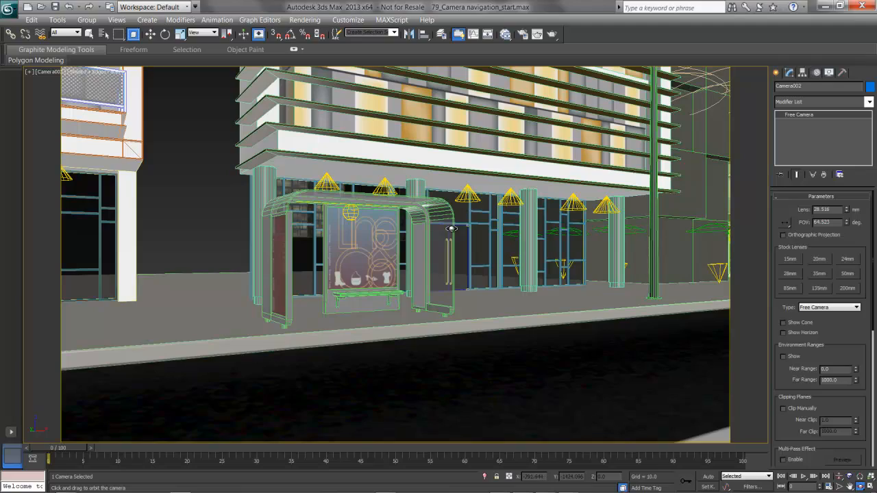
drag(423, 232, 433, 242)
drag(437, 230, 483, 253)
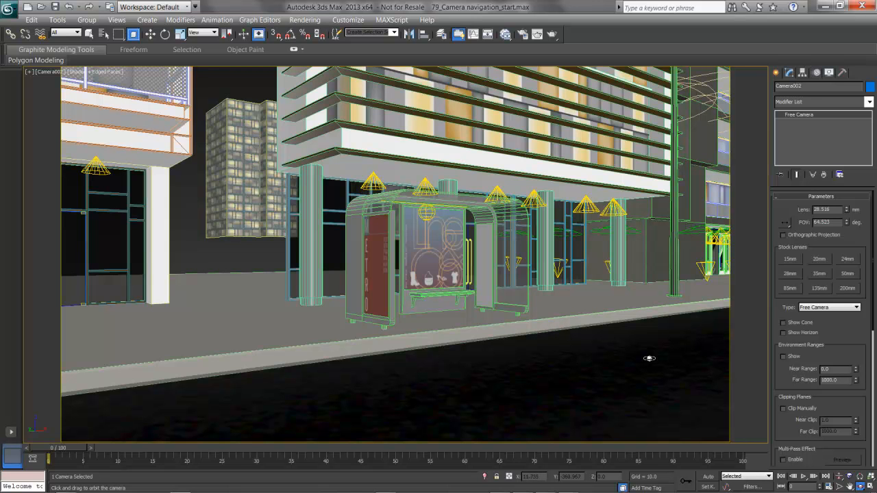
drag(498, 321, 551, 328)
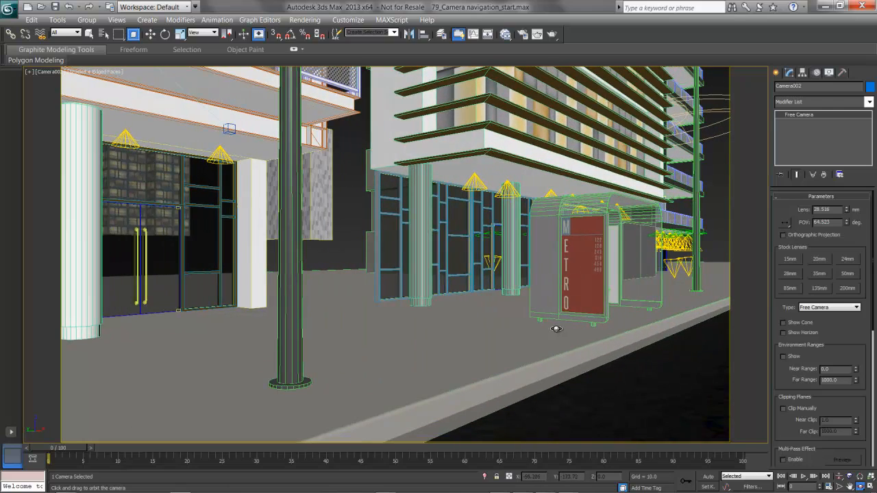
Truck and dolly Camera002 for a closer framing of the bus shelter, using the 35 mm stock lens.
middle_drag(643, 349, 551, 357)
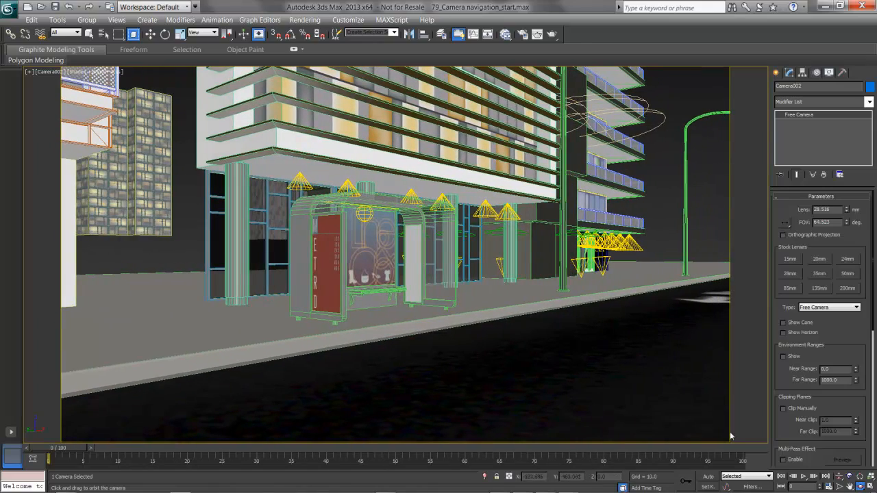
click(839, 476)
drag(470, 345, 468, 331)
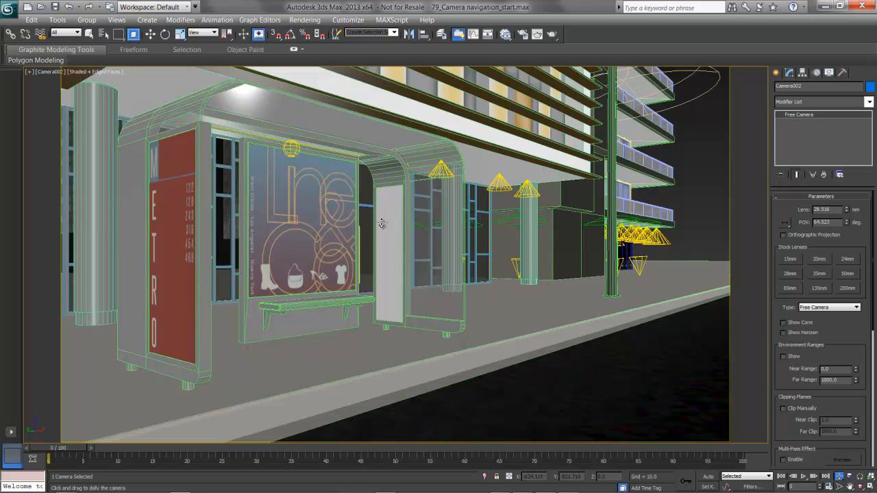
click(822, 274)
drag(595, 279, 543, 274)
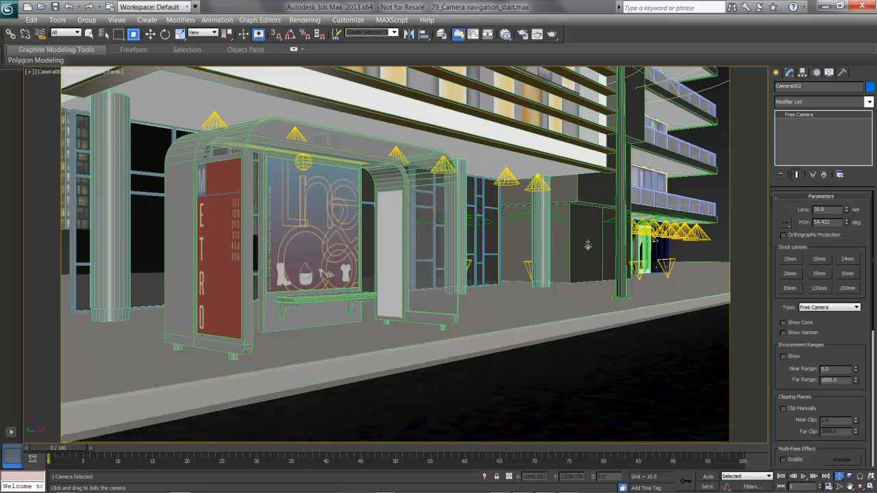
Open the Move Transform Type-In for Camera002, use World coordinates, and truck the camera up to a Z height of about 58.
key(e)
key(w)
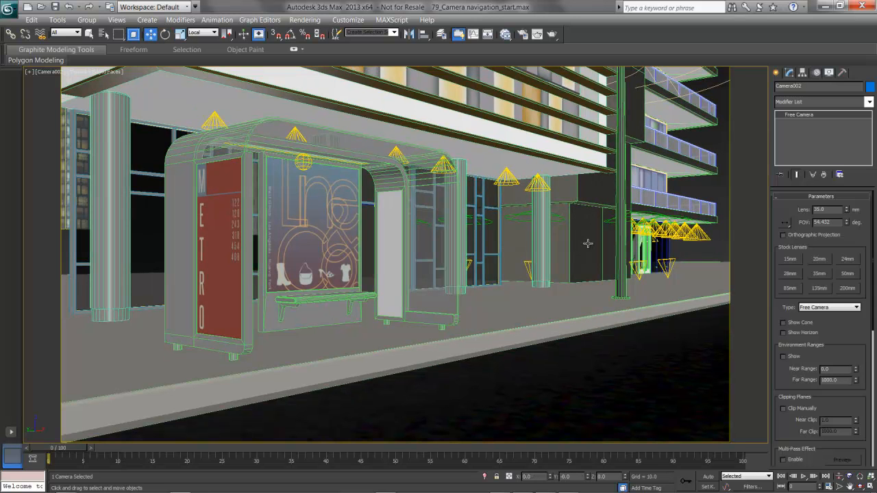
right_click(587, 243)
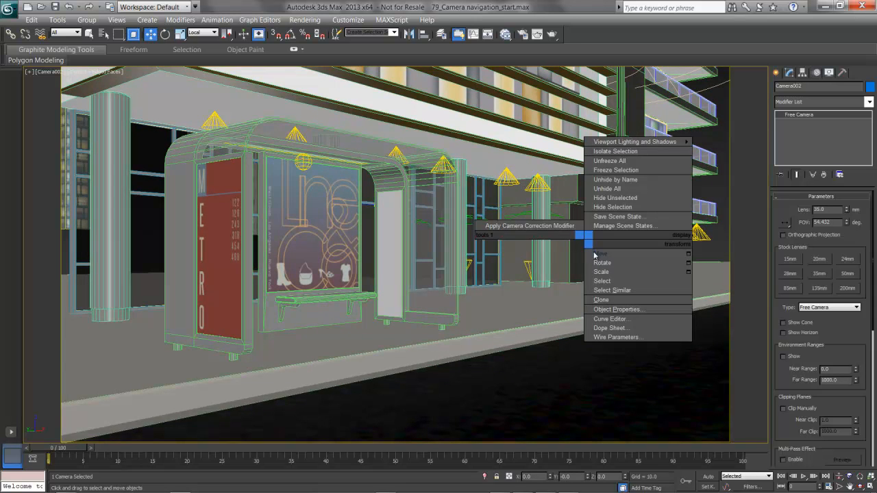
click(686, 255)
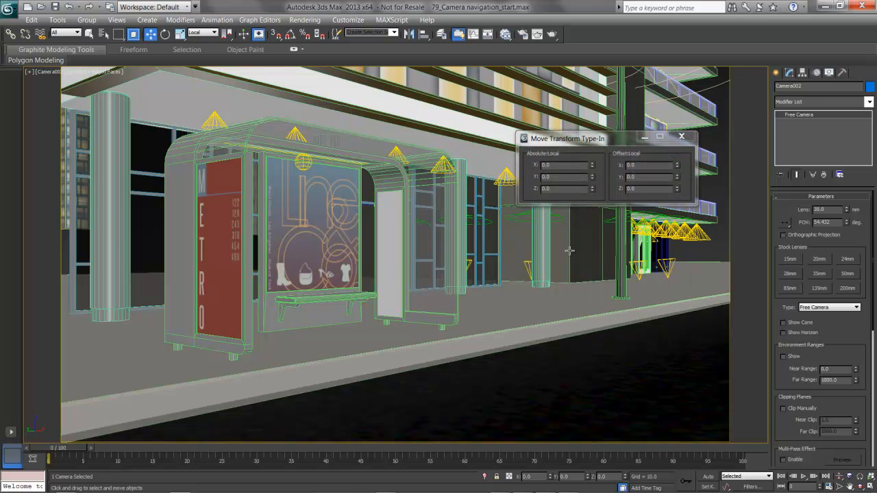
click(211, 35)
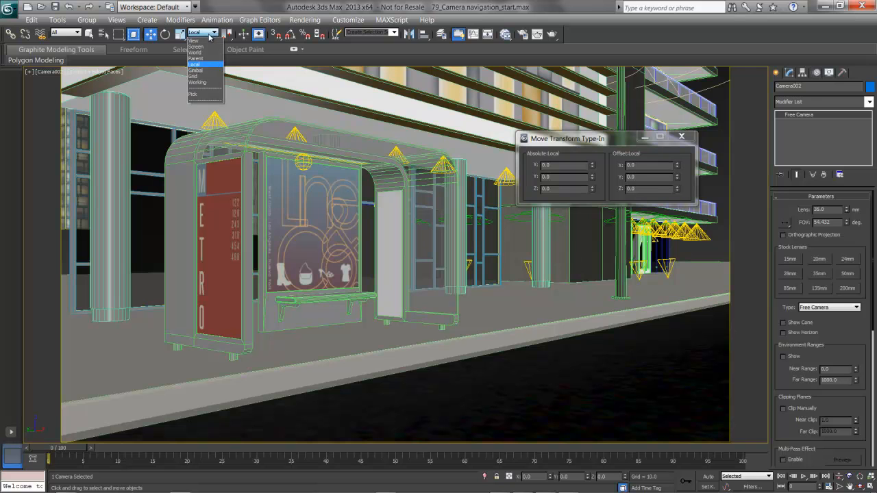
click(202, 56)
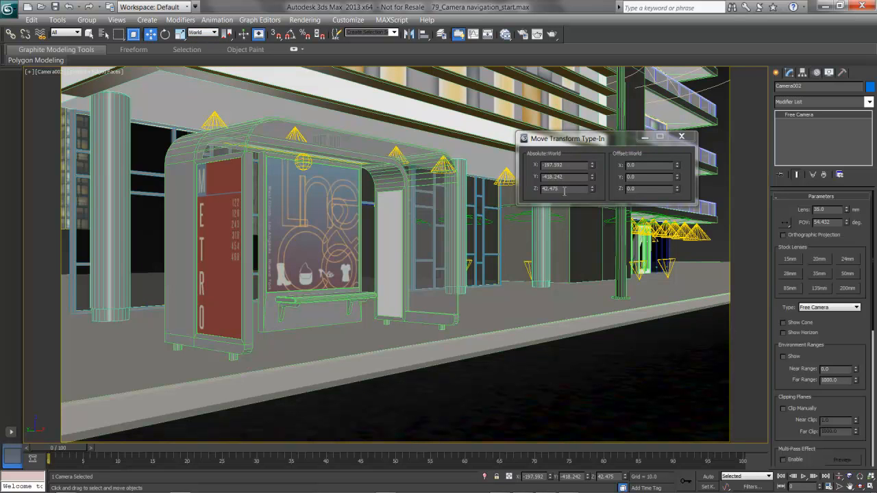
middle_drag(419, 219, 414, 229)
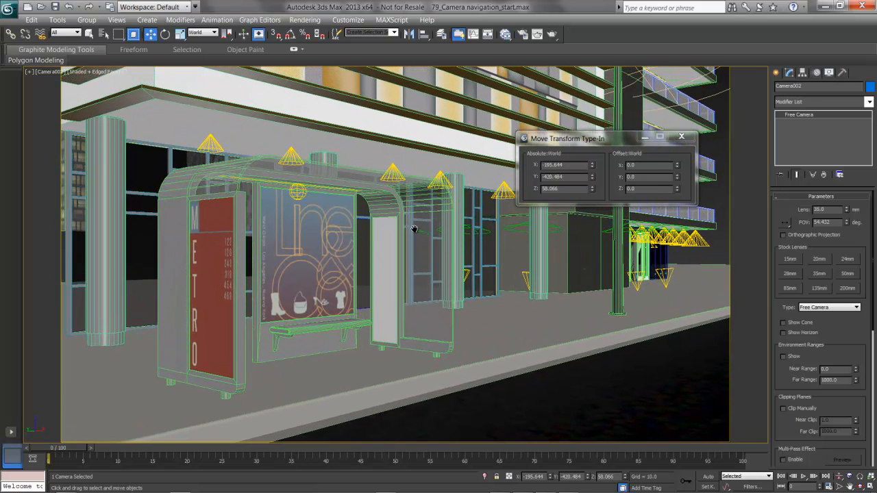